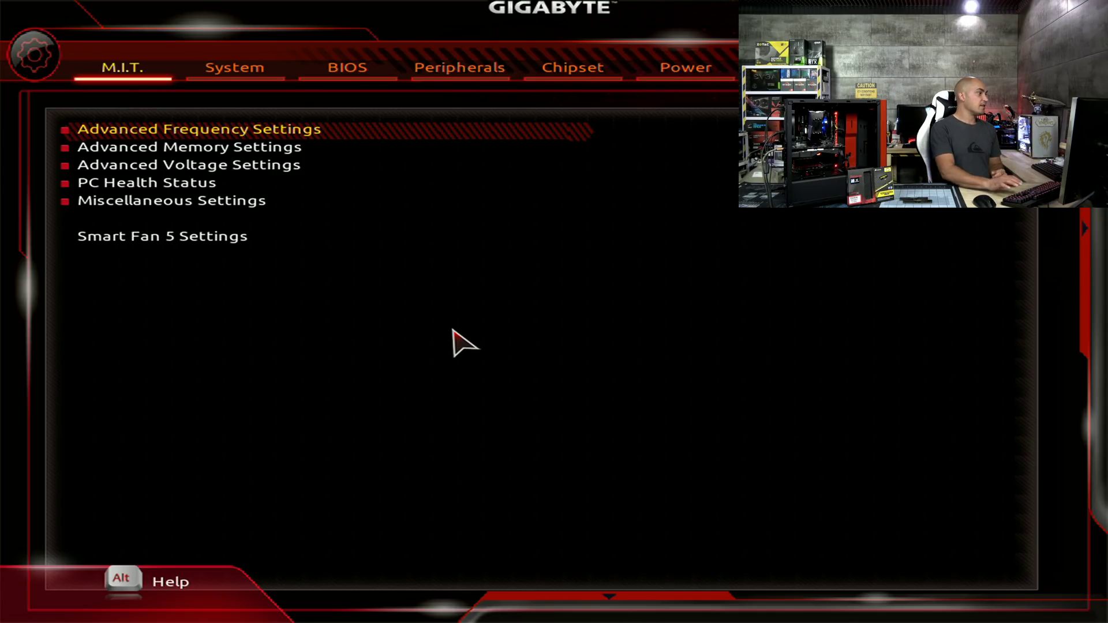
Select Profile1 for the Extreme Memory Profile (X.M.P.) in Advanced Frequency Settings
key(Return)
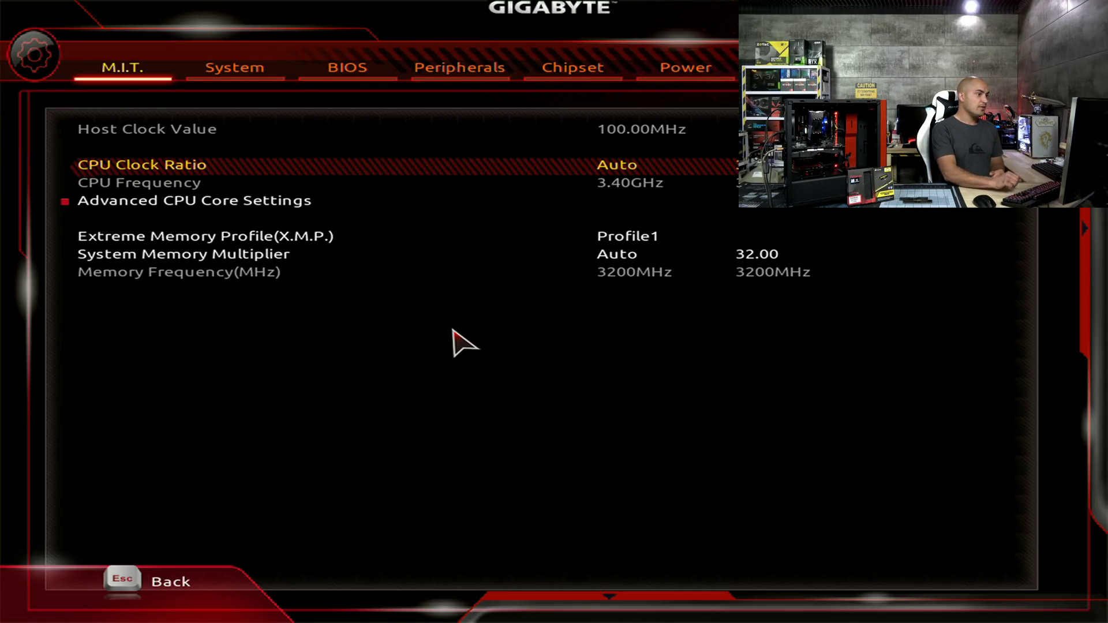
key(Down)
key(Down)
key(Return)
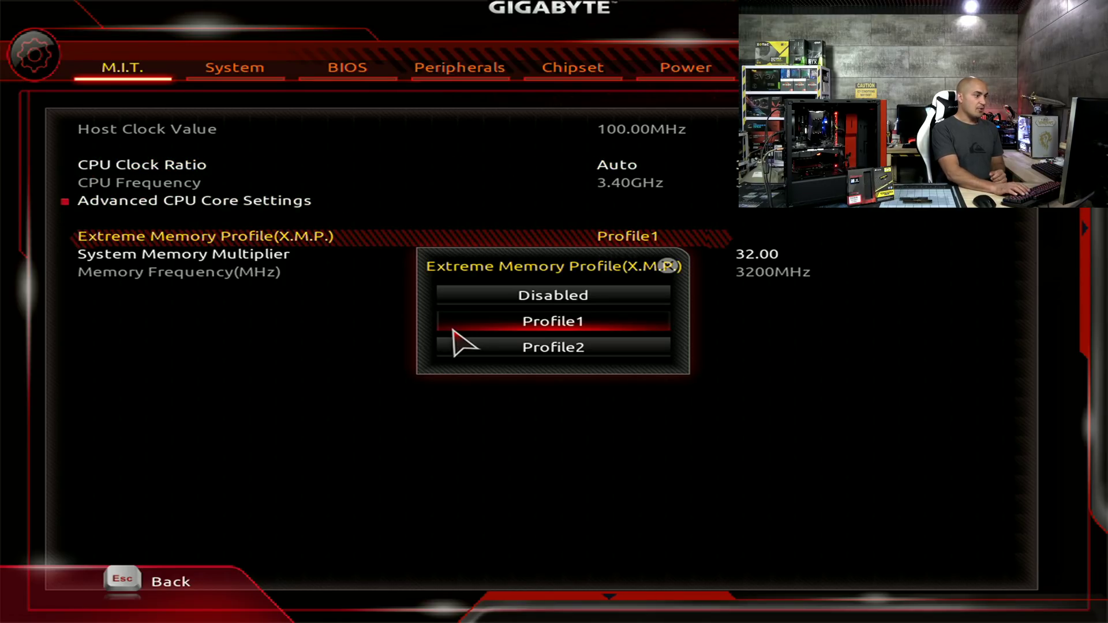
key(Return)
key(Down)
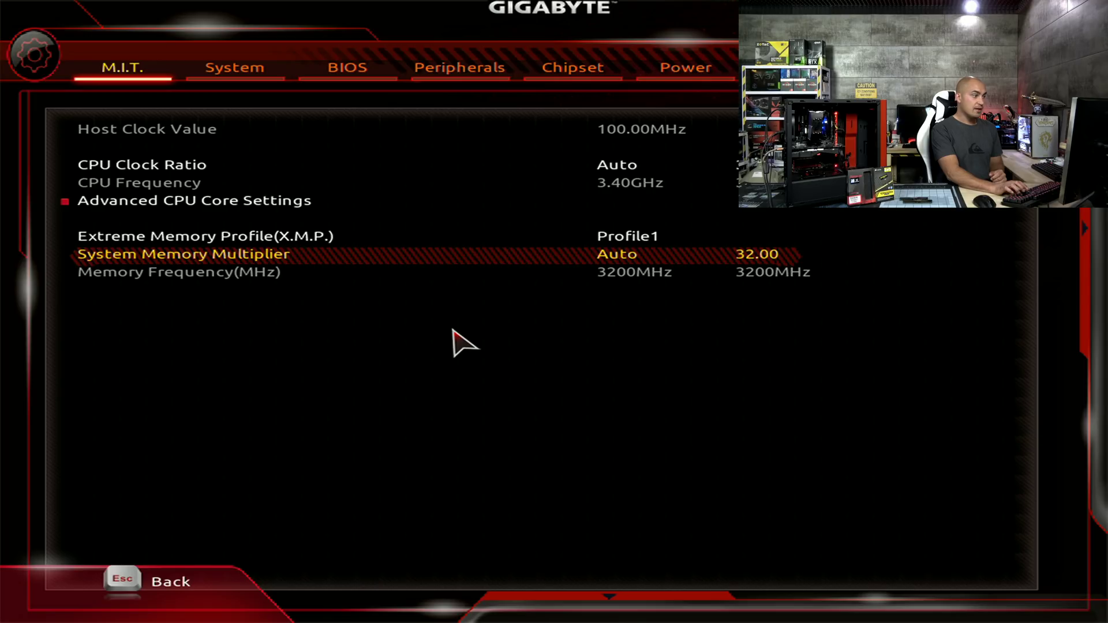
Review the memory timings in Advanced Memory Settings, and save the configuration and exit setup
key(Escape)
key(Down)
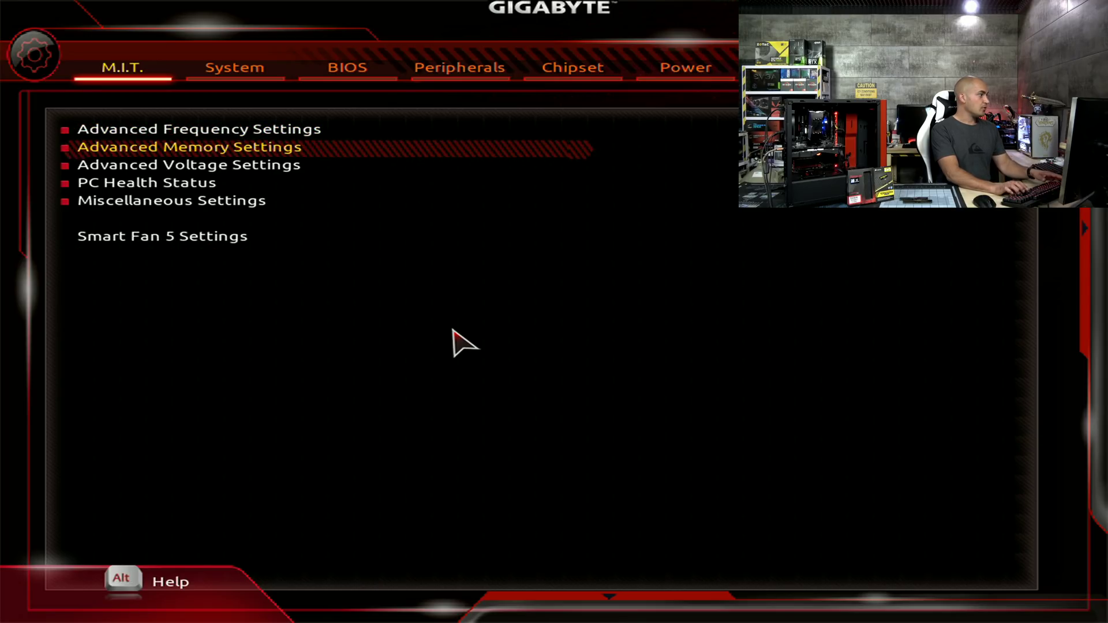
key(Return)
key(Down)
key(Down)
key(Down)
key(Down)
key(Down)
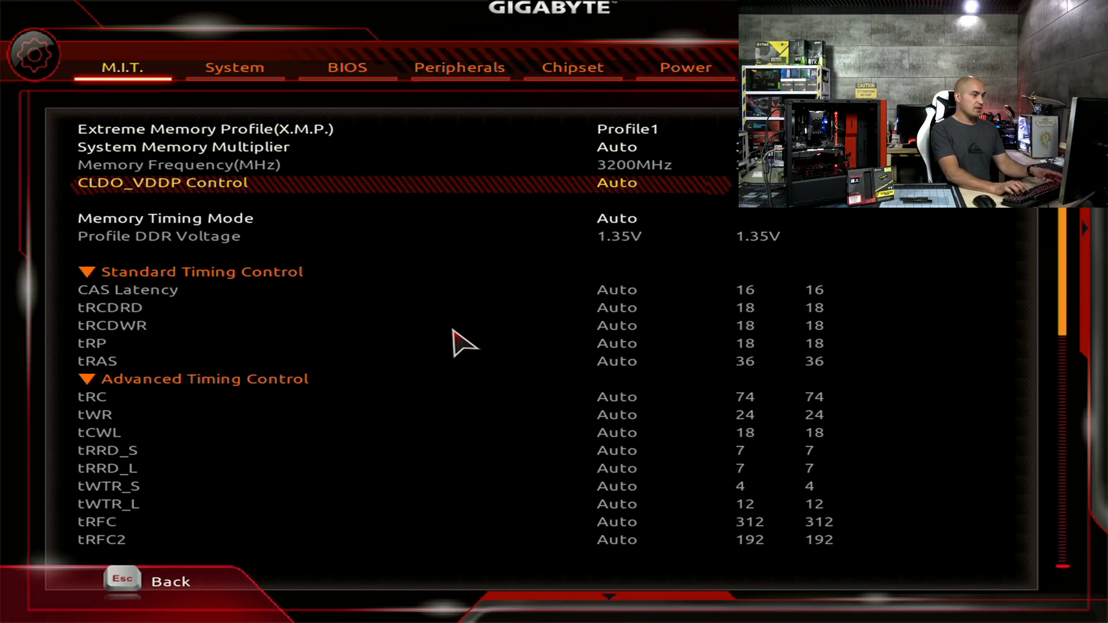
key(Up)
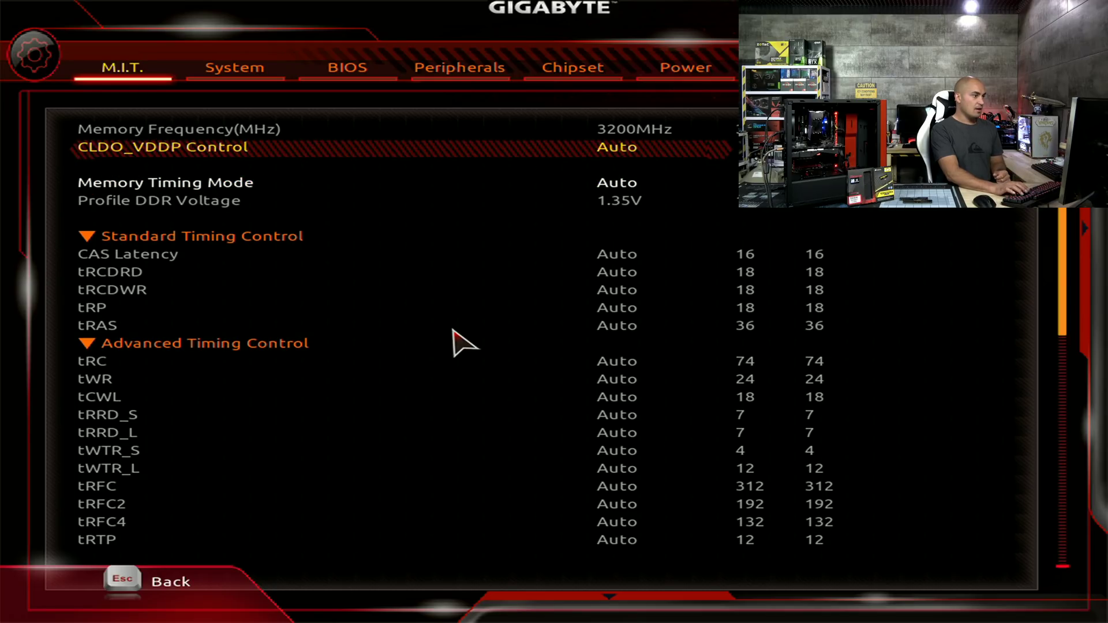
scroll(462, 344, down, 7)
key(Escape)
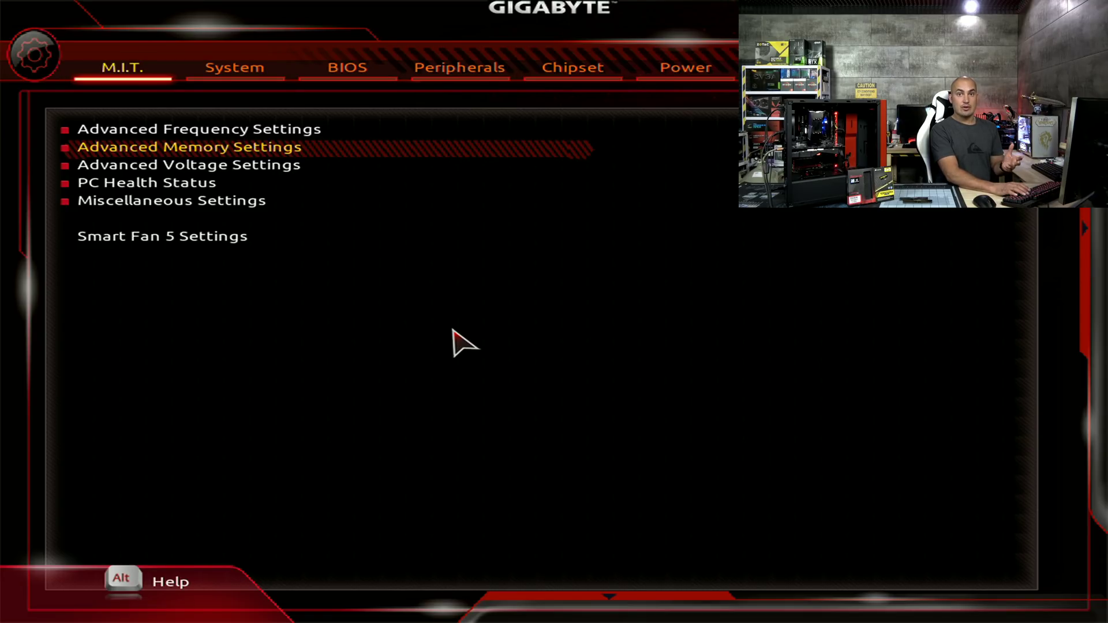
key(F10)
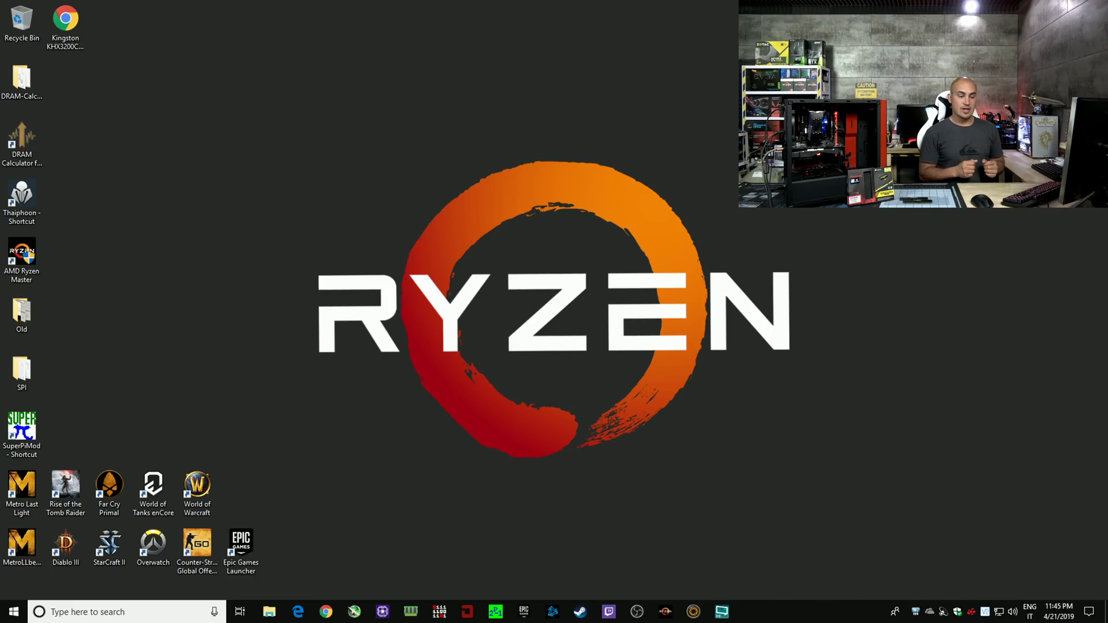
Open CPU-Z and check the memory frequency, CAS latency and other timings
click(383, 611)
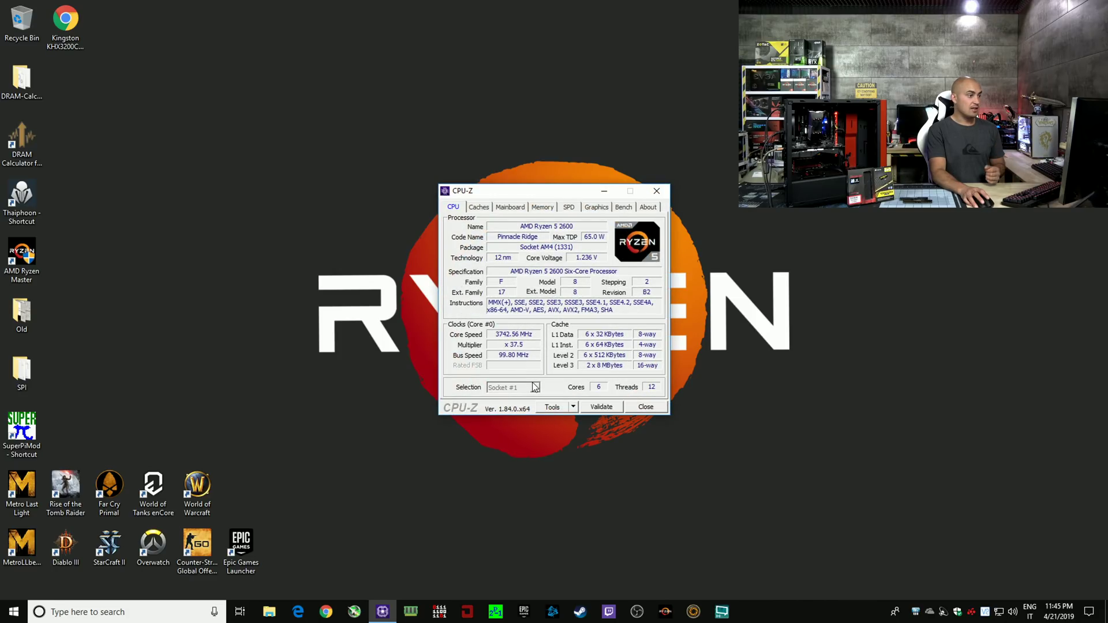
click(569, 209)
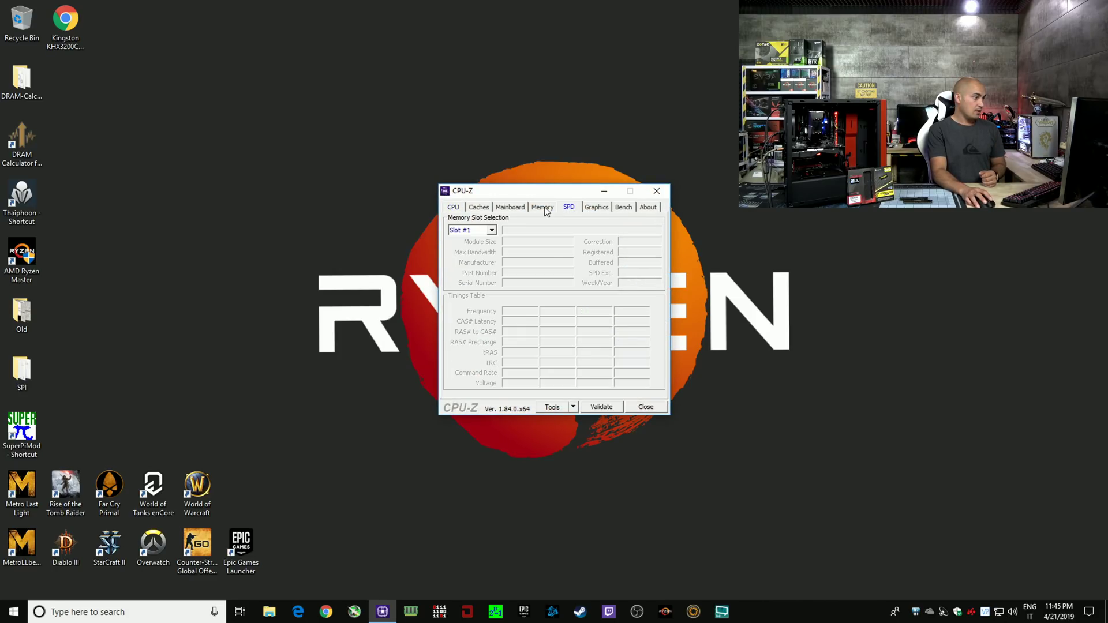
click(545, 209)
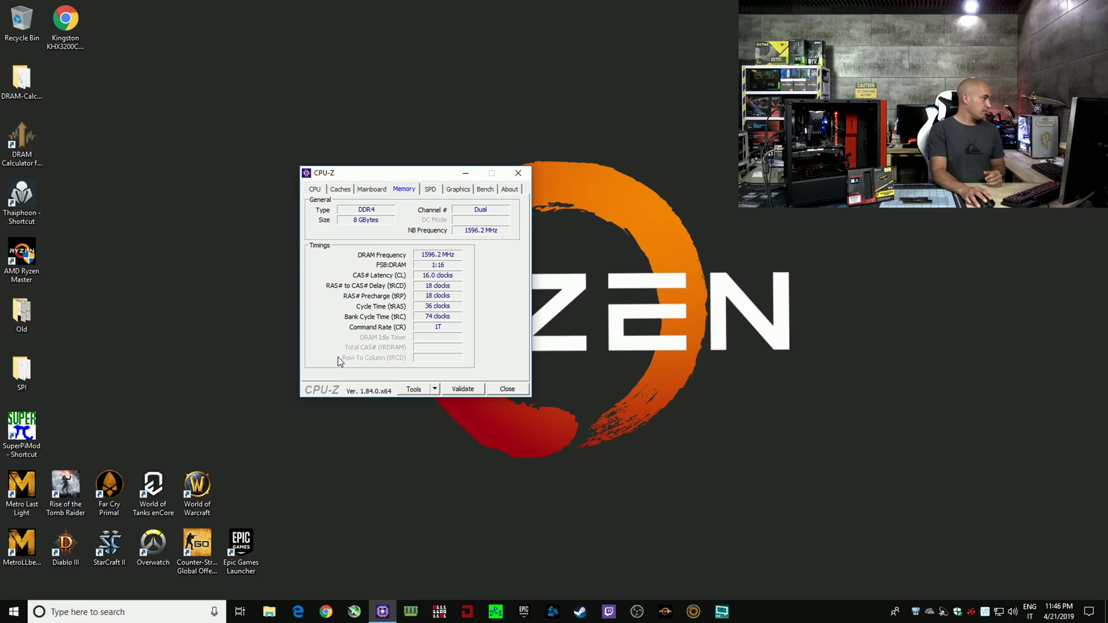
Launch Rise of the Tomb Raider from the desktop
click(79, 488)
double_click(79, 488)
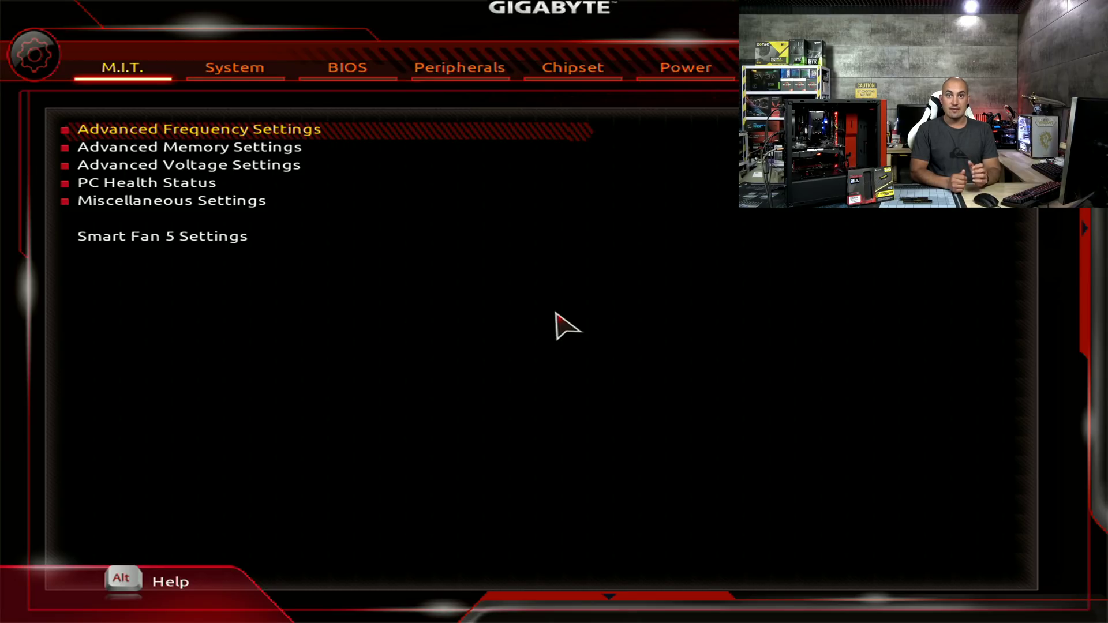
Set the Extreme Memory Profile (X.M.P.) to Profile2 in Advanced Frequency Settings, and save the configuration and exit setup
key(Return)
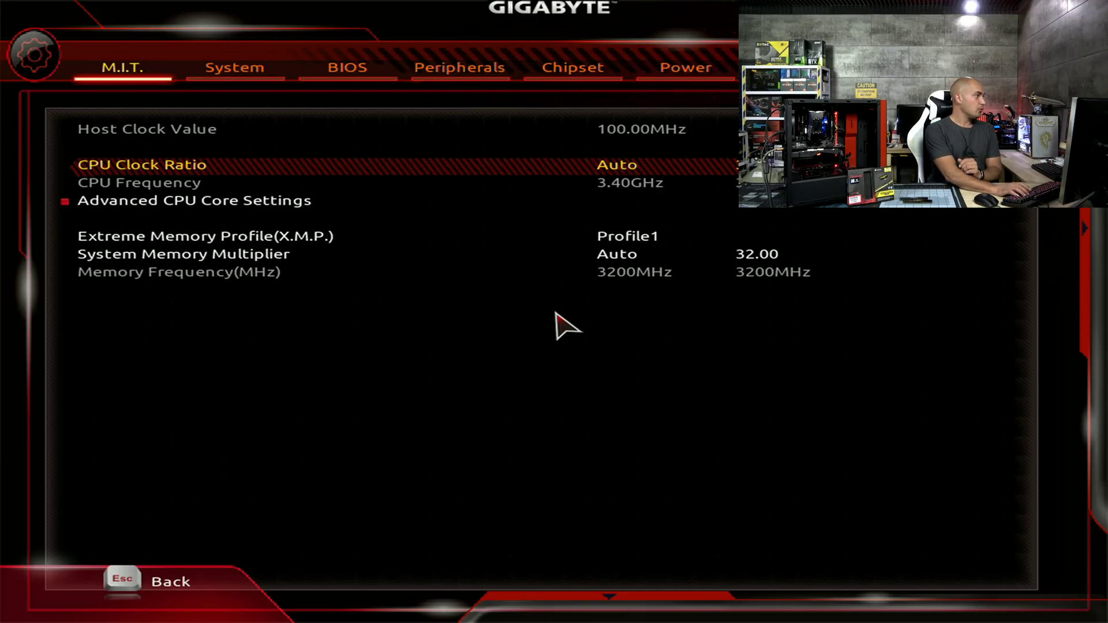
key(Down)
key(Down)
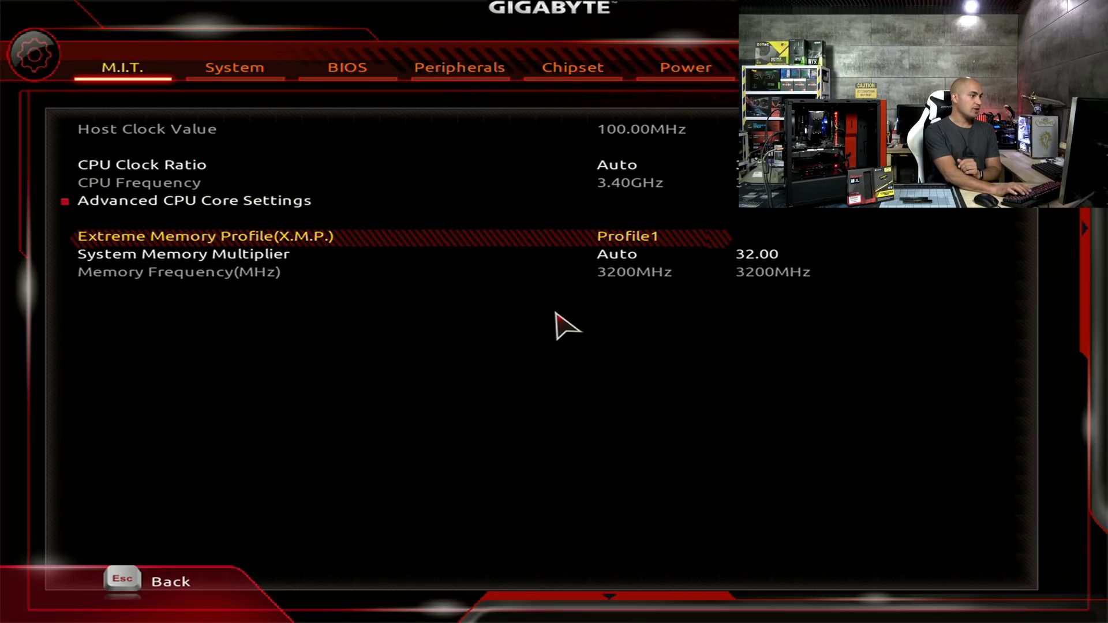
key(Return)
key(Down)
key(Return)
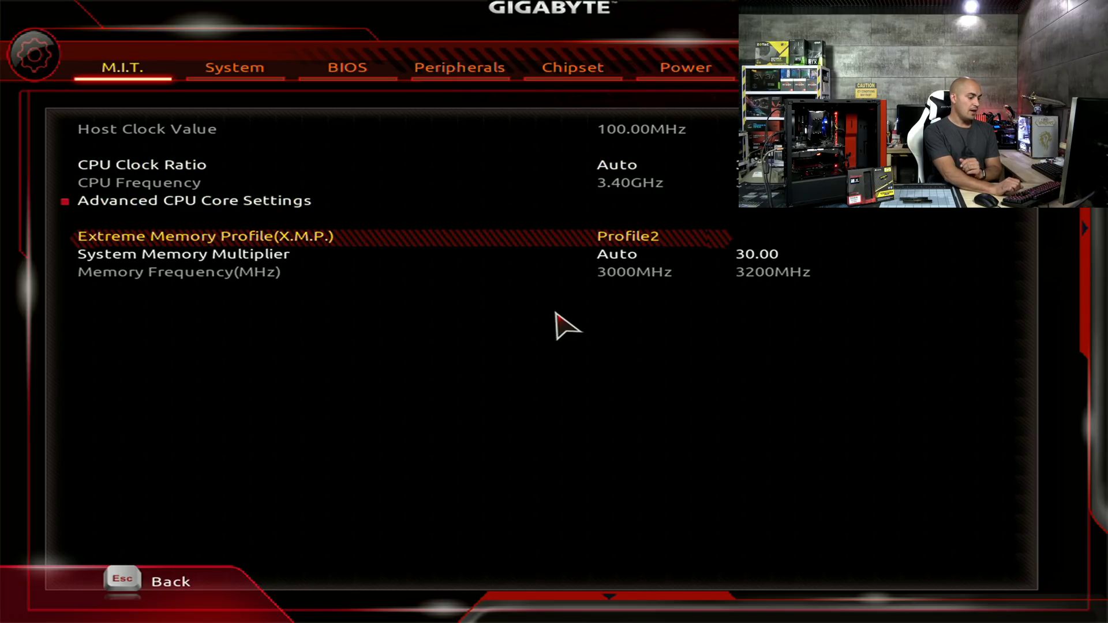
key(F10)
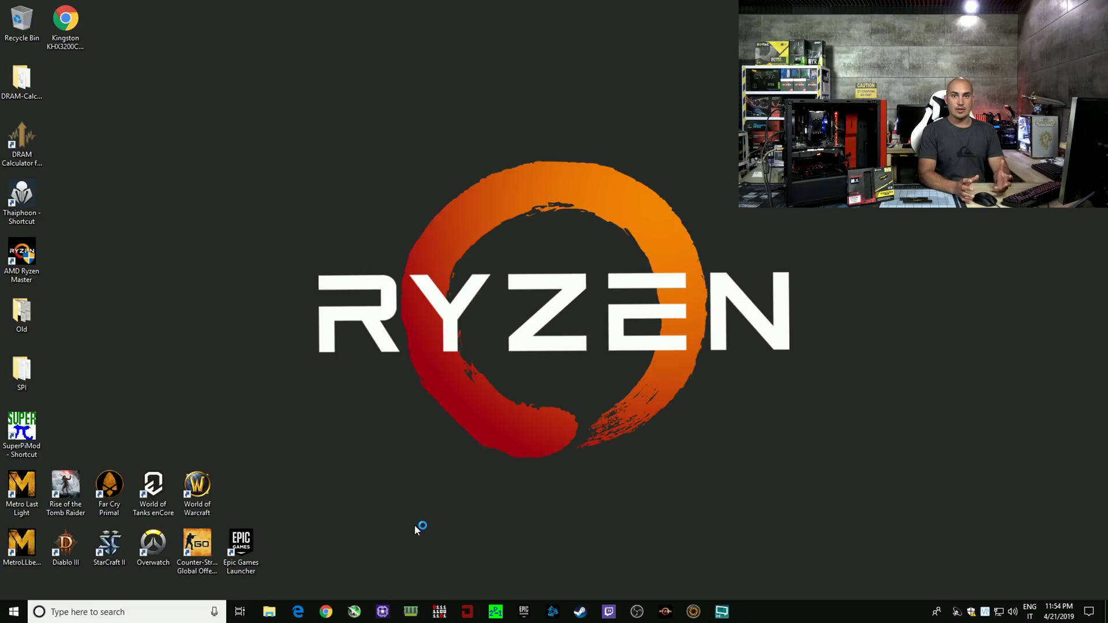
Open CPU-Z again in Windows
click(382, 611)
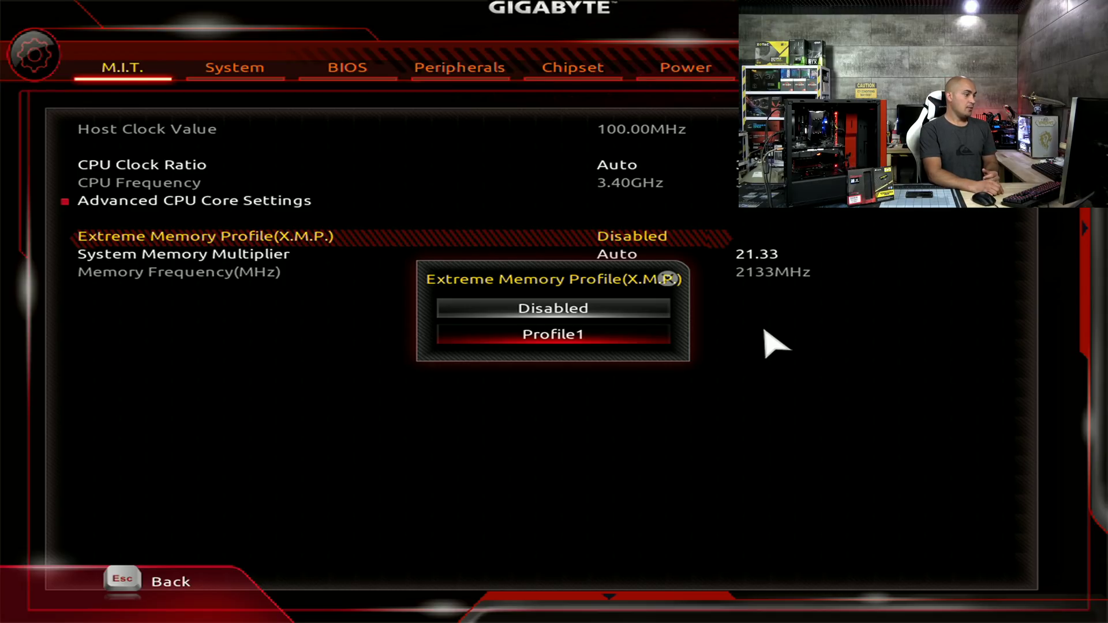
Change the Extreme Memory Profile (X.M.P.) from disabled to Profile1
key(Return)
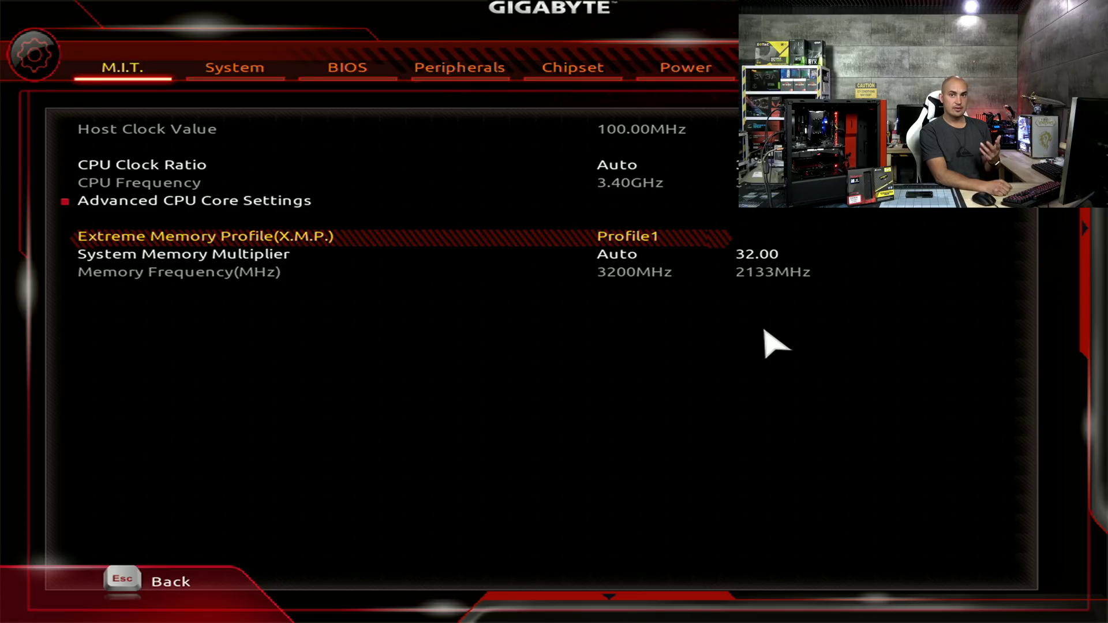
Check the memory timings in Advanced Memory Settings and start saving the configuration to exit setup
key(Escape)
key(Down)
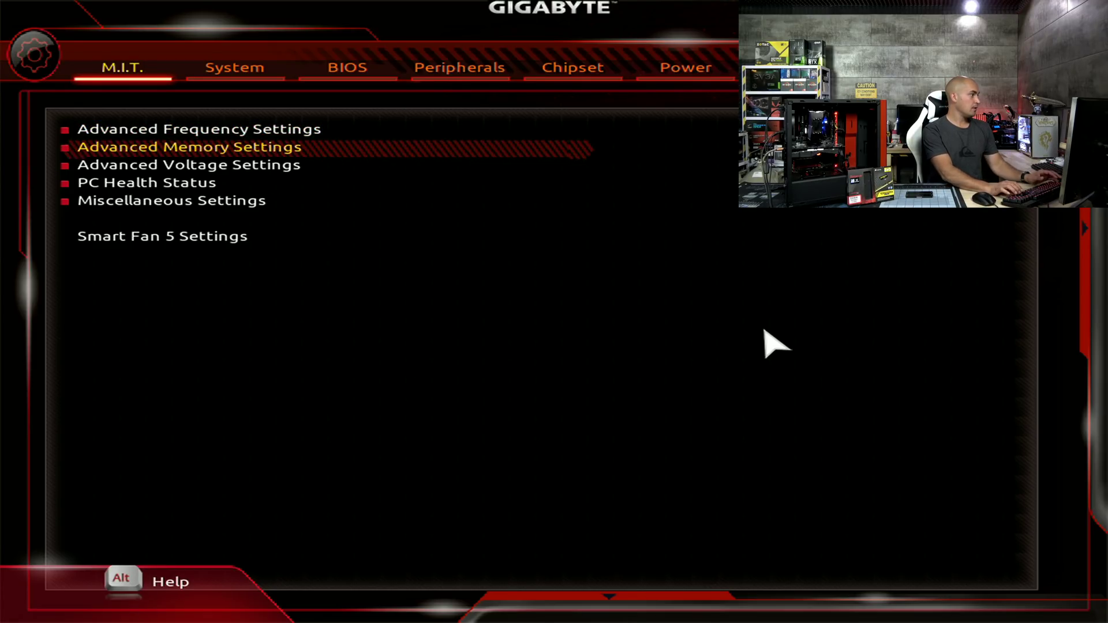
key(Return)
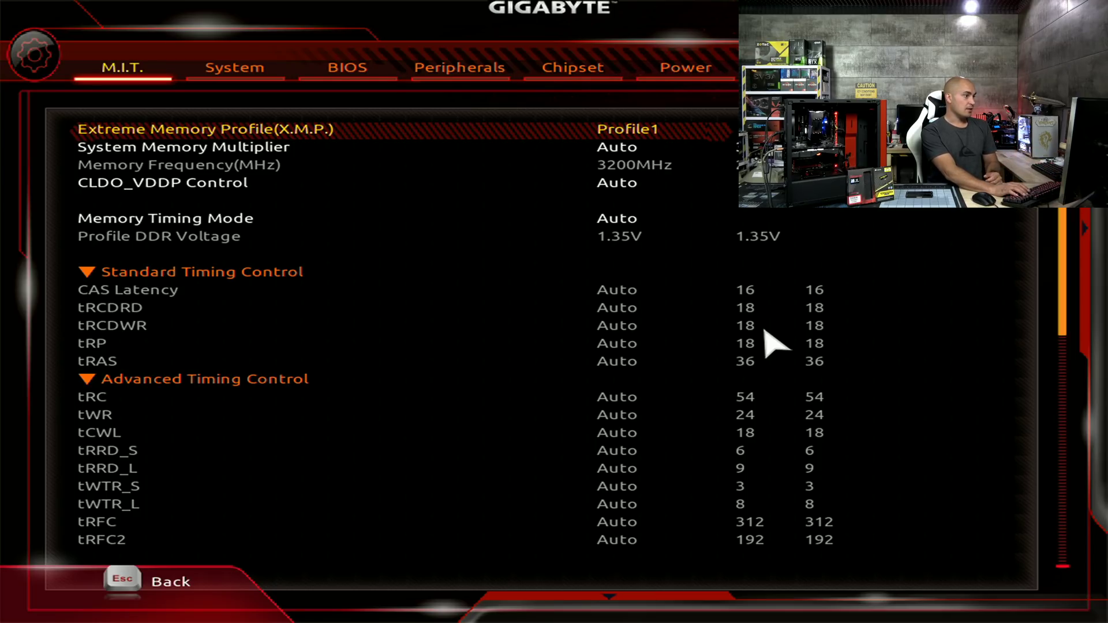
key(F10)
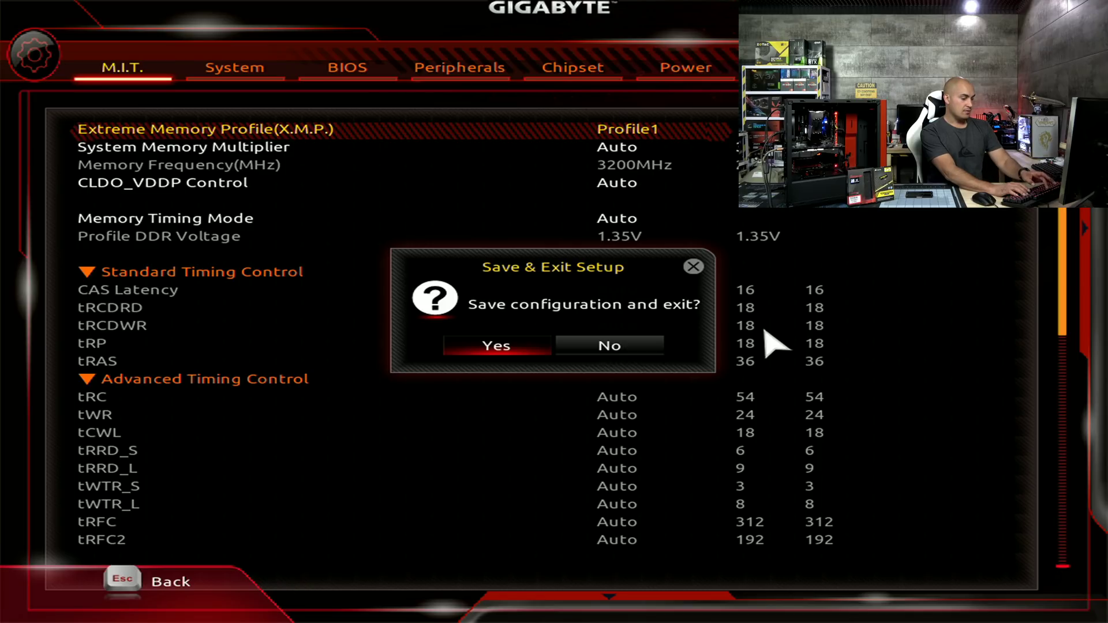